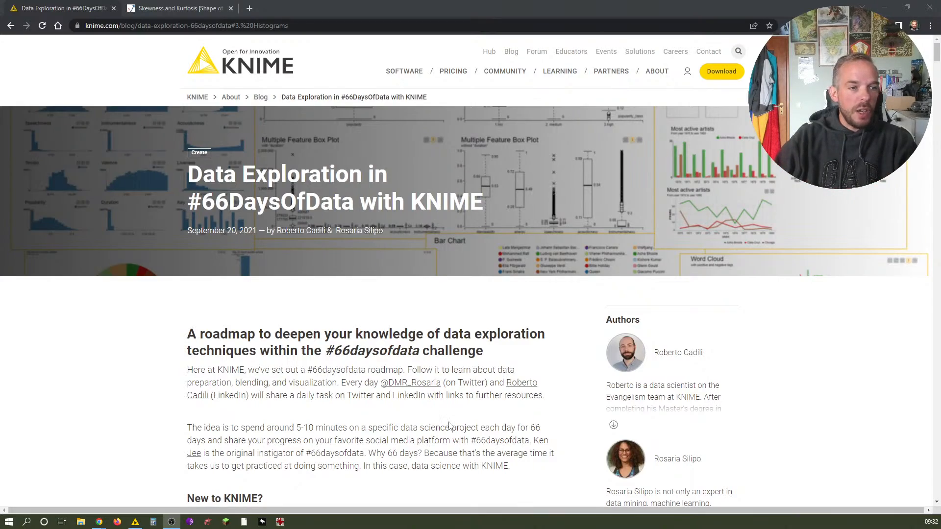
# Go to the Histograms section of the KNIME #66daysofdata article and read the Day 14 task.
pyautogui.scroll(-15, 461, 428)
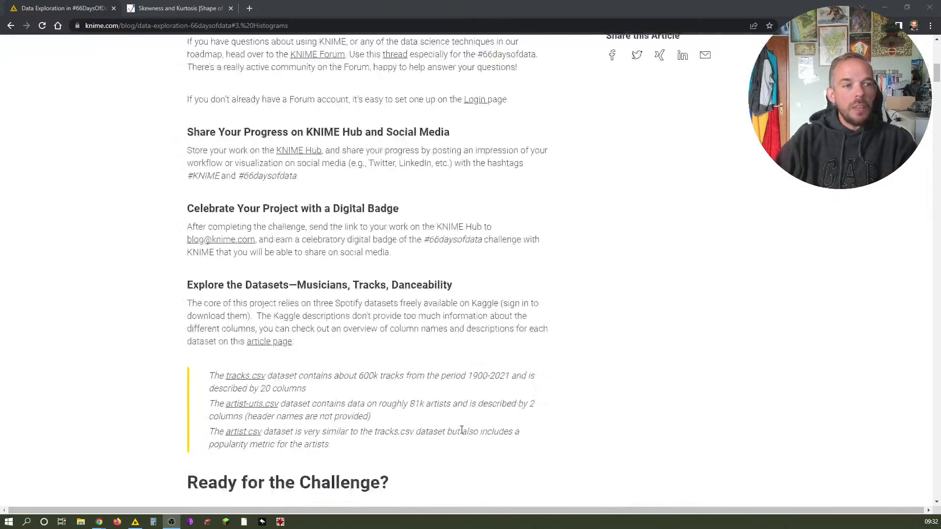
pyautogui.scroll(-9, 462, 430)
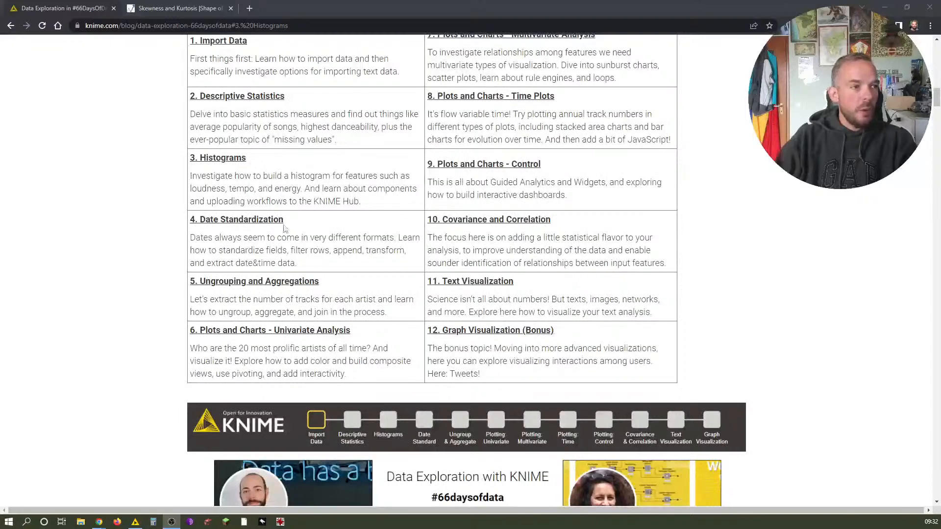
pyautogui.click(218, 158)
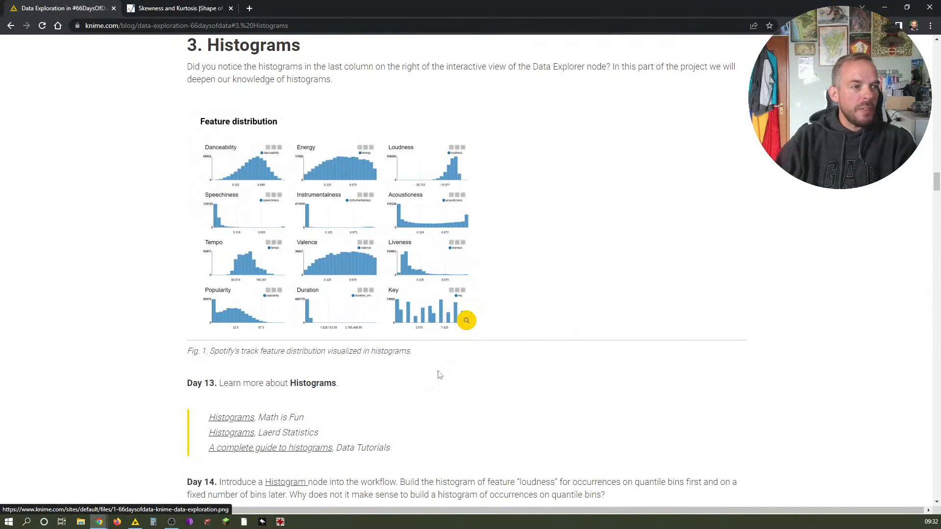
pyautogui.scroll(-2, 466, 378)
pyautogui.scroll(-2, 467, 379)
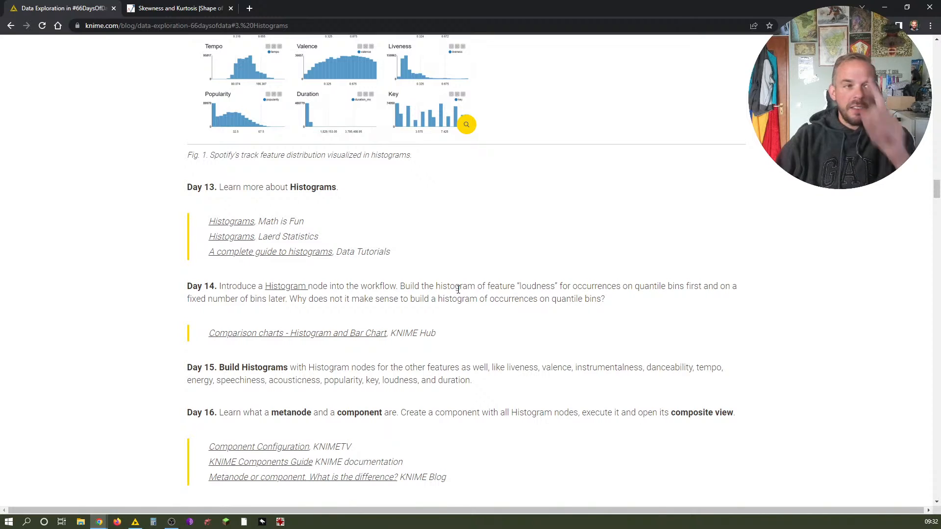
pyautogui.scroll(-1, 393, 297)
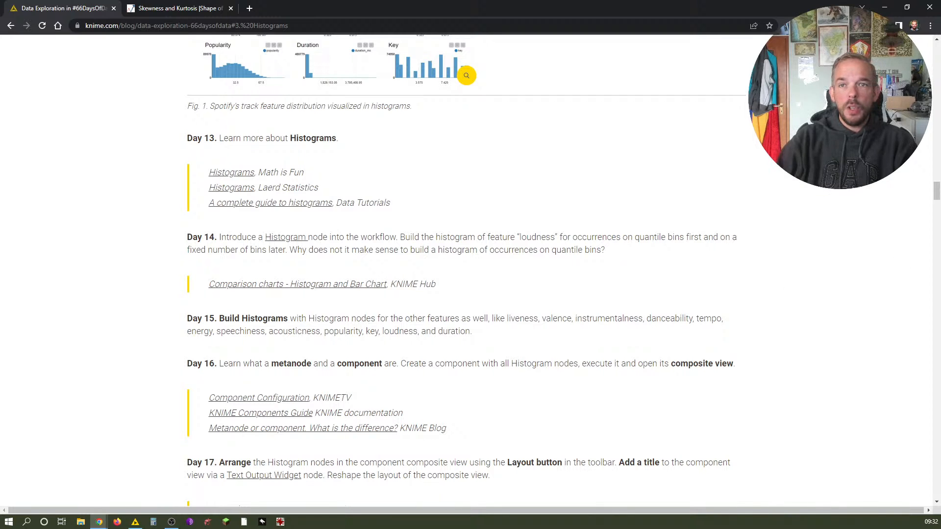
# Switch to KNIME Analytics Platform, search the node repository for "histogram" and add the JavaScript Histogram node connected after the Data Explorer.
pyautogui.hotkey('alt', 'Tab')
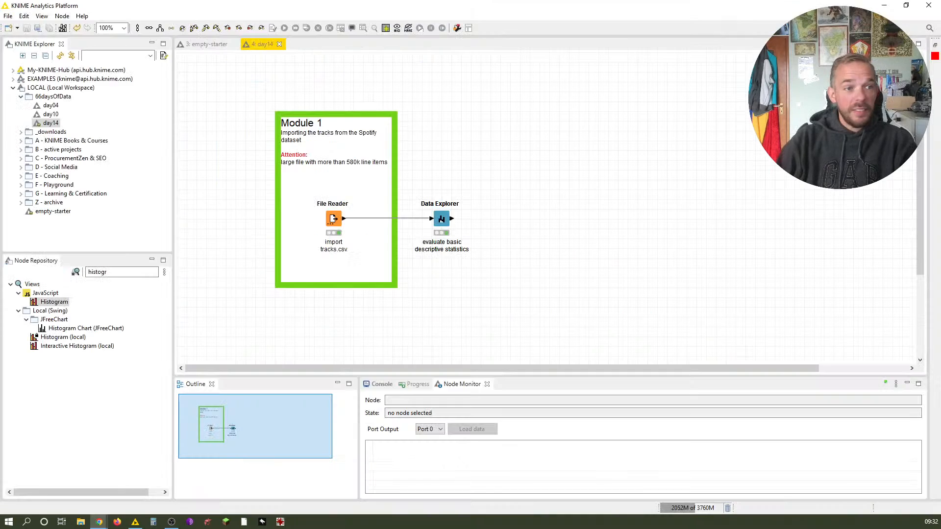
pyautogui.doubleClick(129, 272)
pyautogui.press('BackSpace')
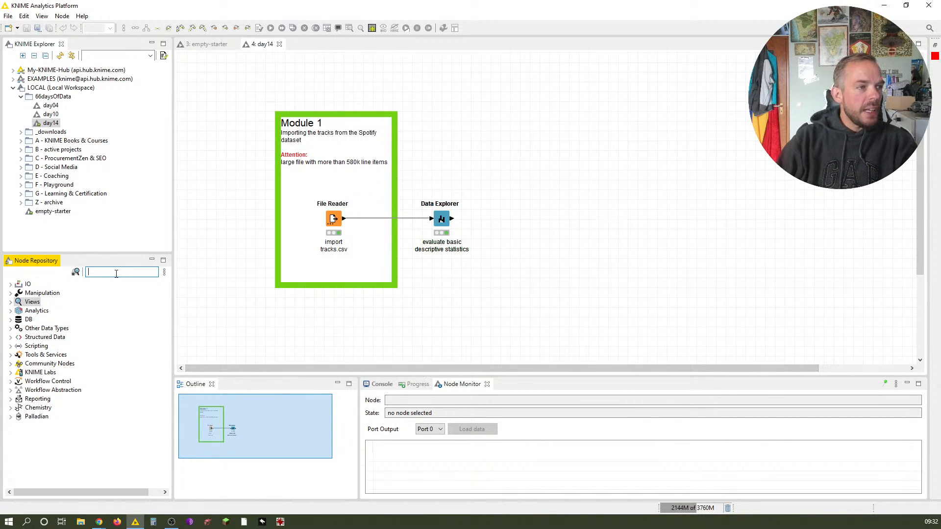
pyautogui.write('histogram')
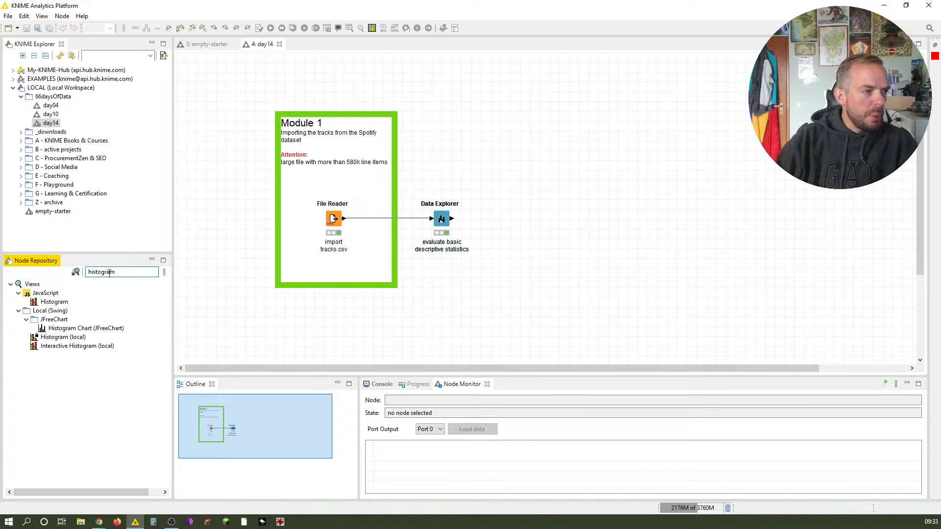
pyautogui.click(66, 304)
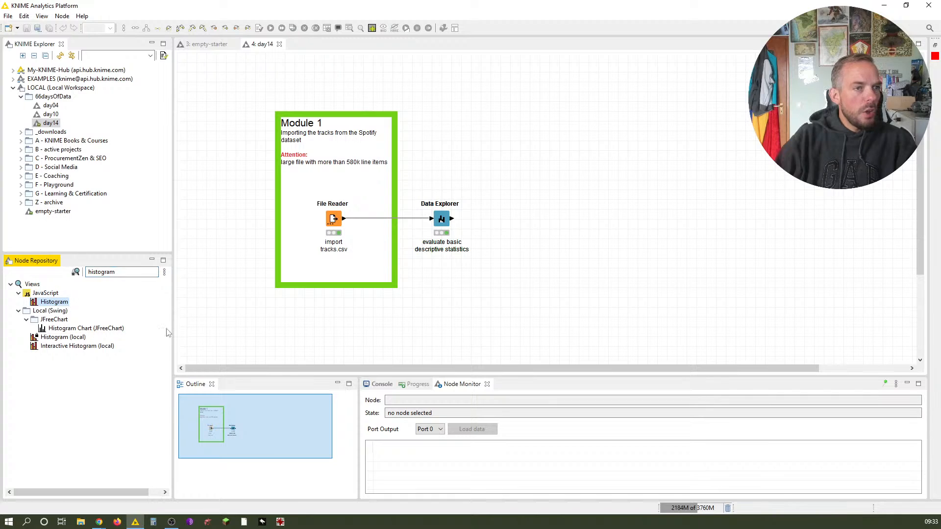
pyautogui.click(441, 218)
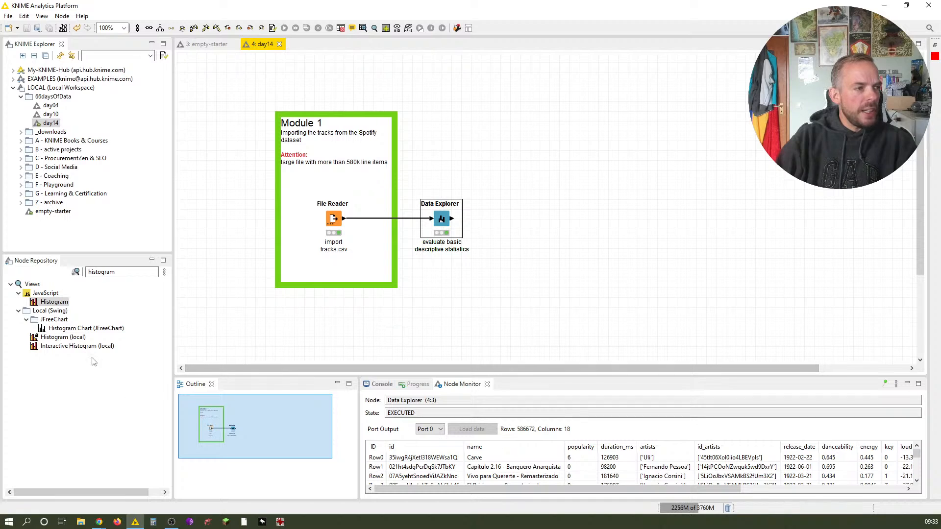
pyautogui.doubleClick(55, 302)
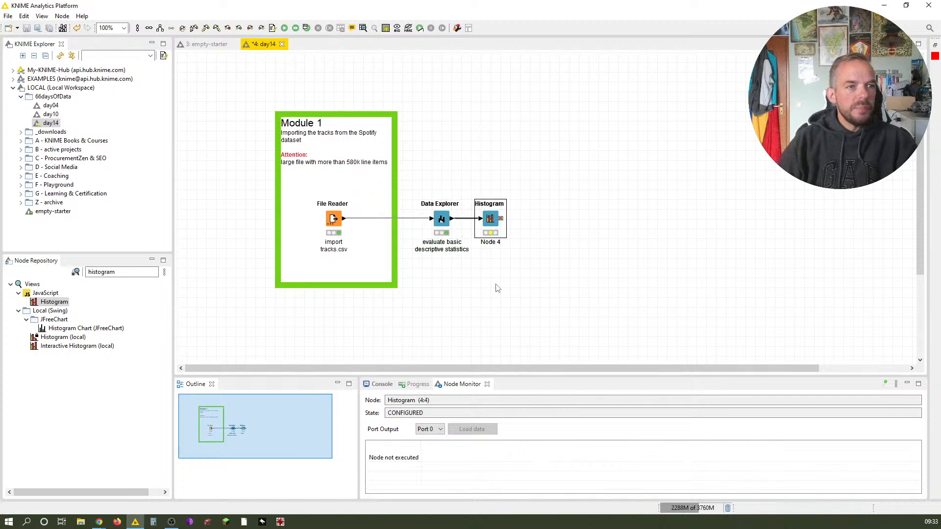
# Label the new Histogram node "histogram for loudness" on three lines, with "loudness" in bold.
pyautogui.press('F2')
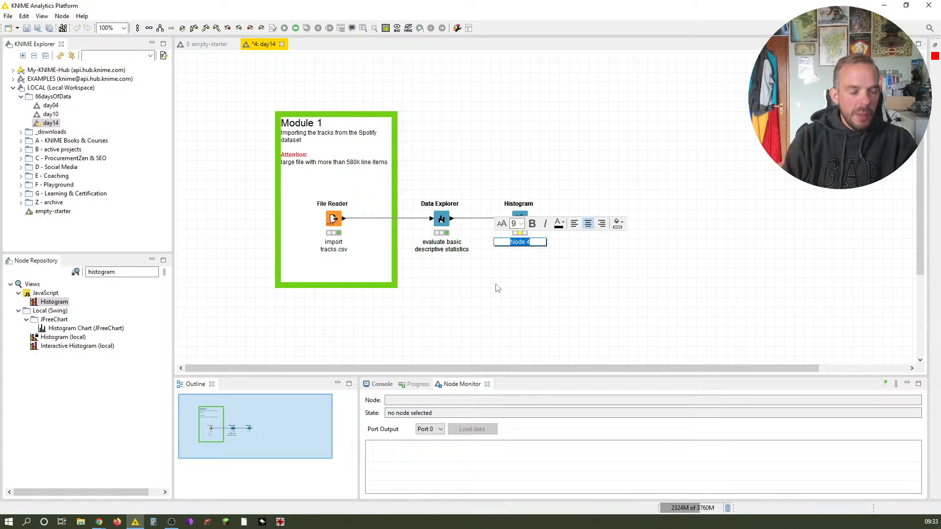
pyautogui.write('histogram')
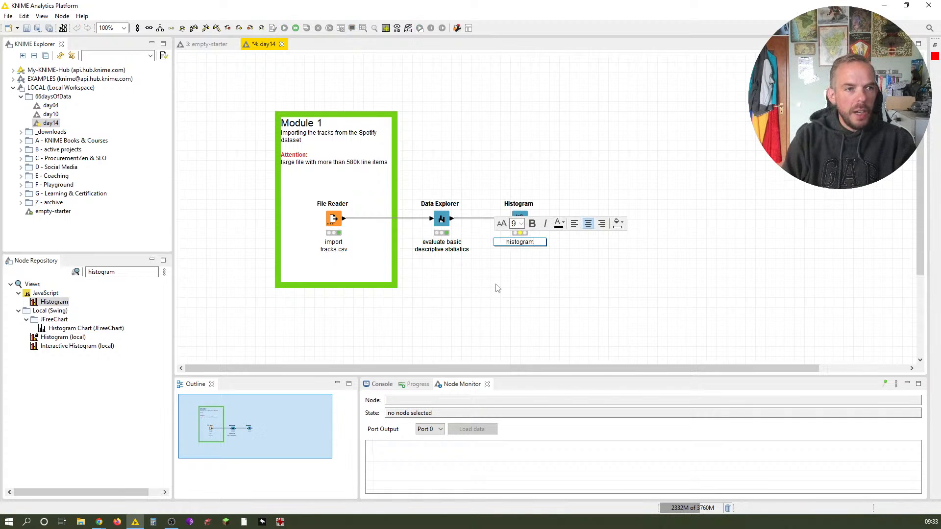
pyautogui.press('Return')
pyautogui.write('for')
pyautogui.press('Return')
pyautogui.write('loudn')
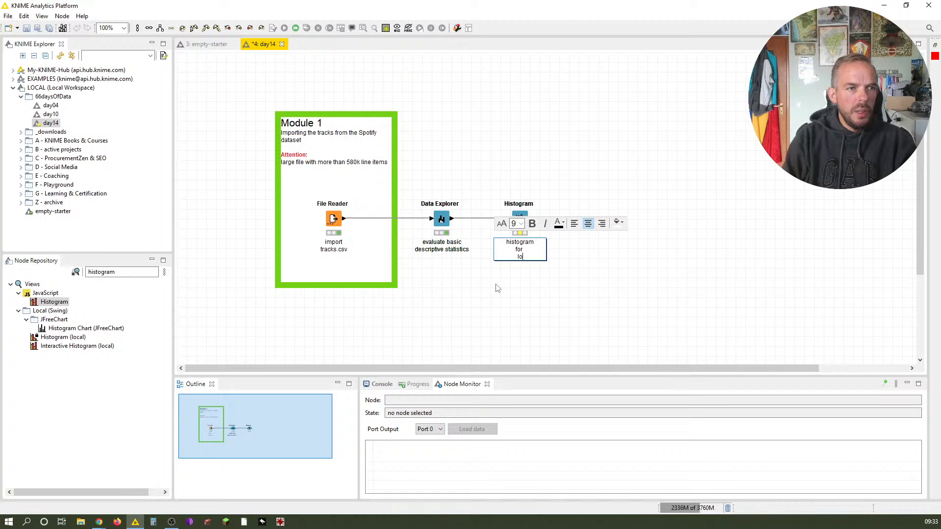
pyautogui.write('ess')
pyautogui.hotkey('shift', 'Home')
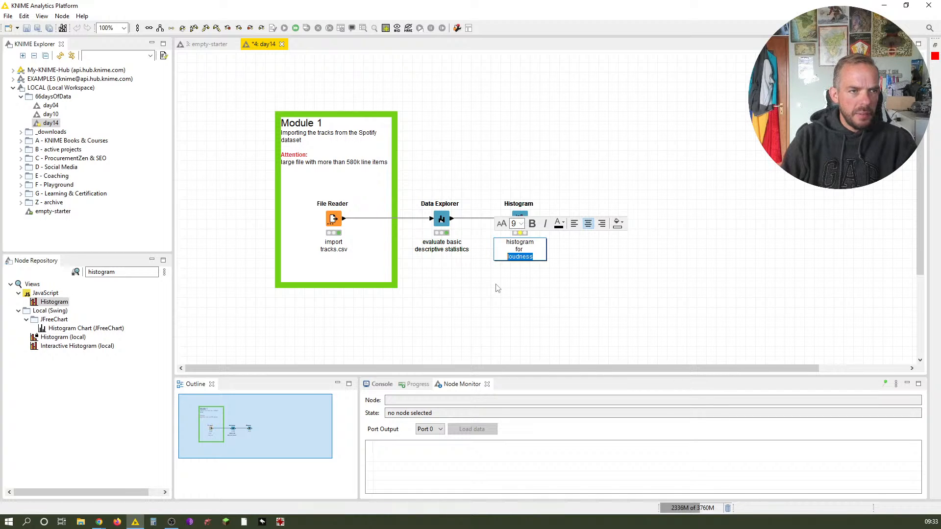
pyautogui.hotkey('ctrl', 'b')
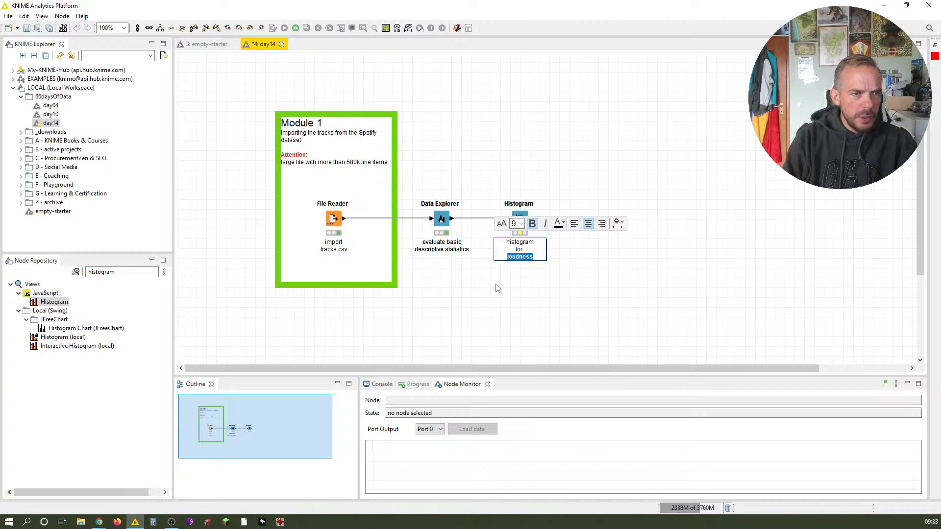
pyautogui.click(500, 289)
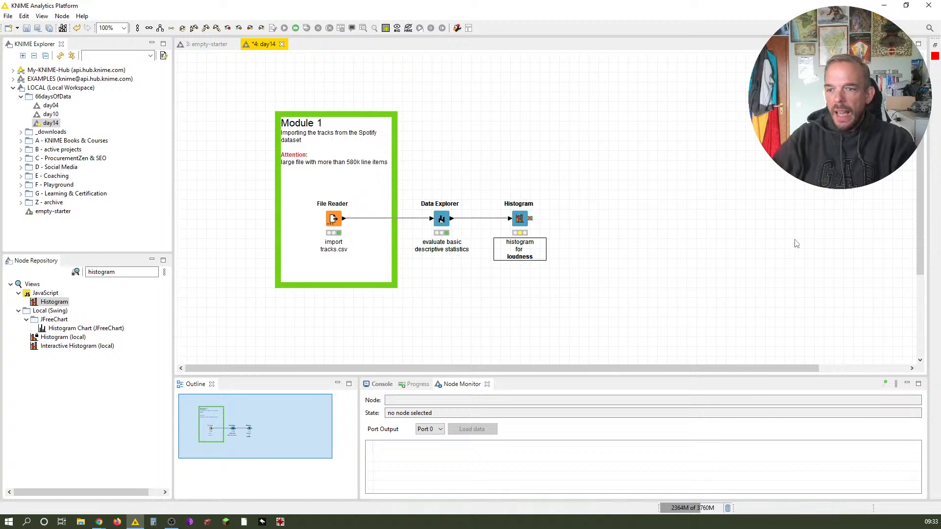
pyautogui.click(664, 257)
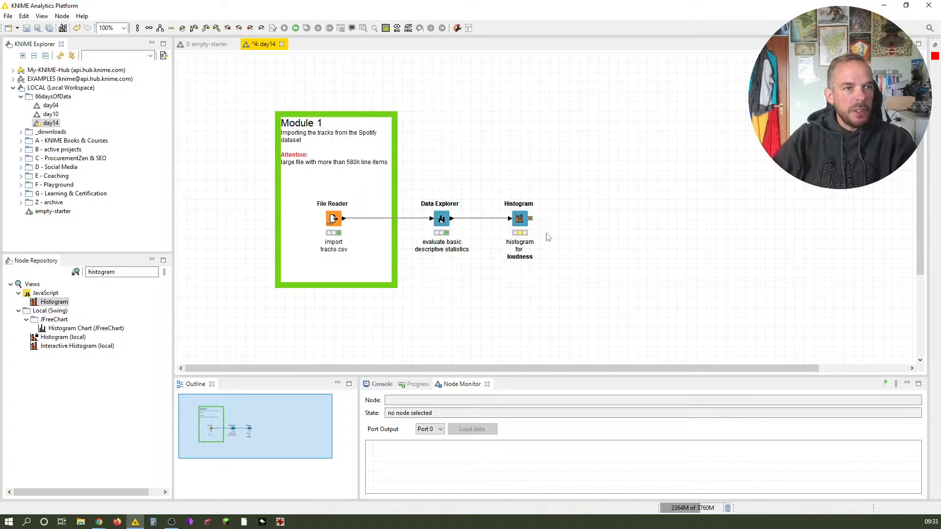
# Set the Histogram node's histogram column to loudness and check the Day 14 instructions in the browser for the required aggregation and binning.
pyautogui.doubleClick(522, 220)
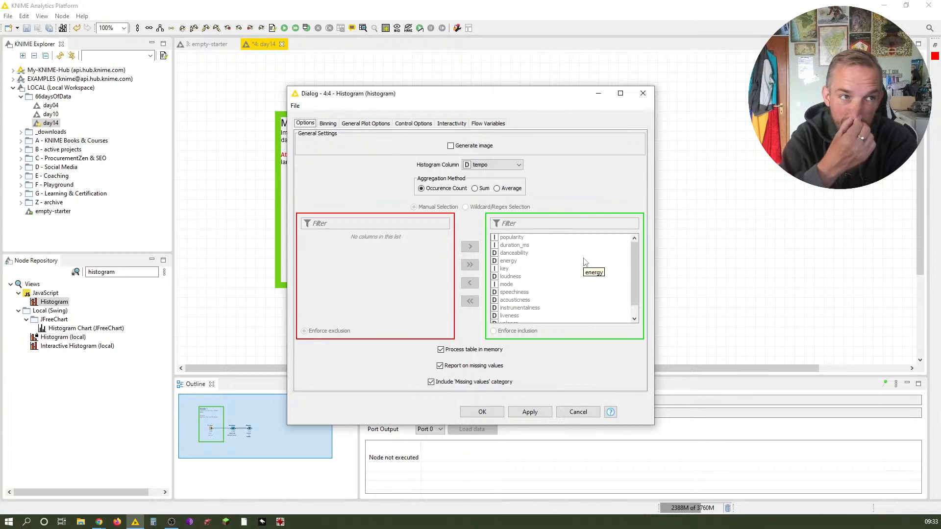
pyautogui.click(505, 168)
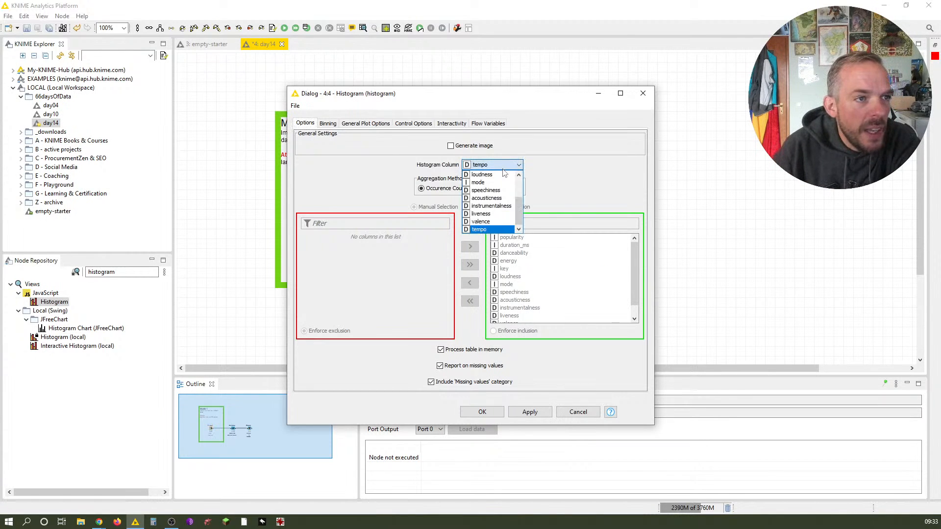
pyautogui.click(496, 178)
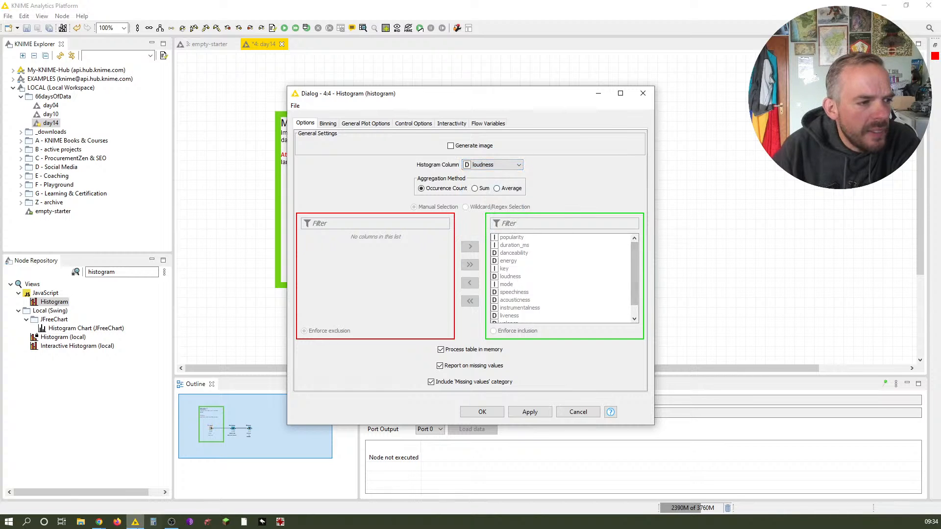
pyautogui.moveTo(103, 525)
pyautogui.click(127, 475)
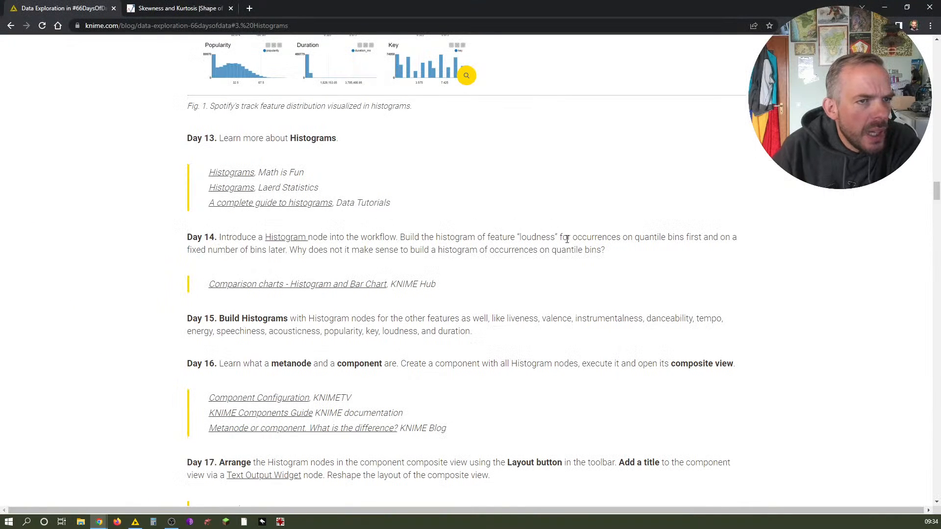
pyautogui.click(135, 522)
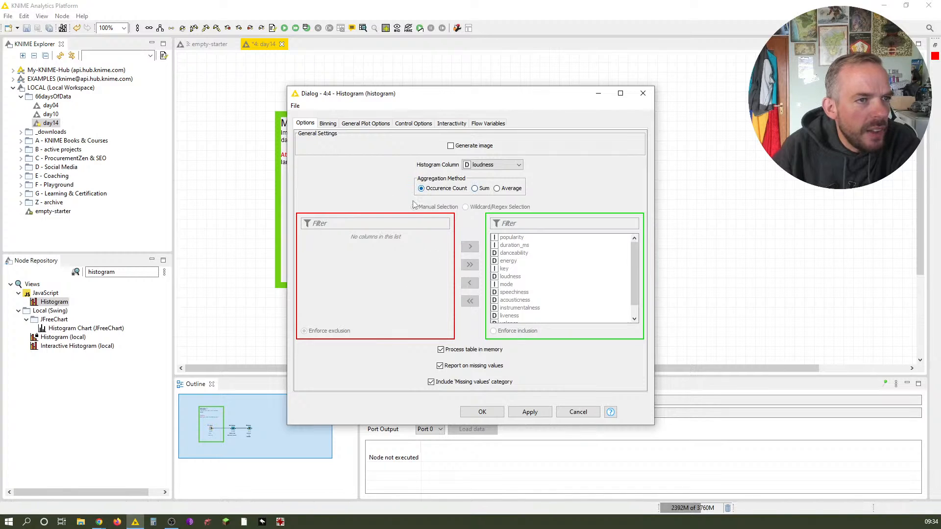
# Set the Histogram node's binning method to Sample quantiles and accept the configuration.
pyautogui.click(327, 126)
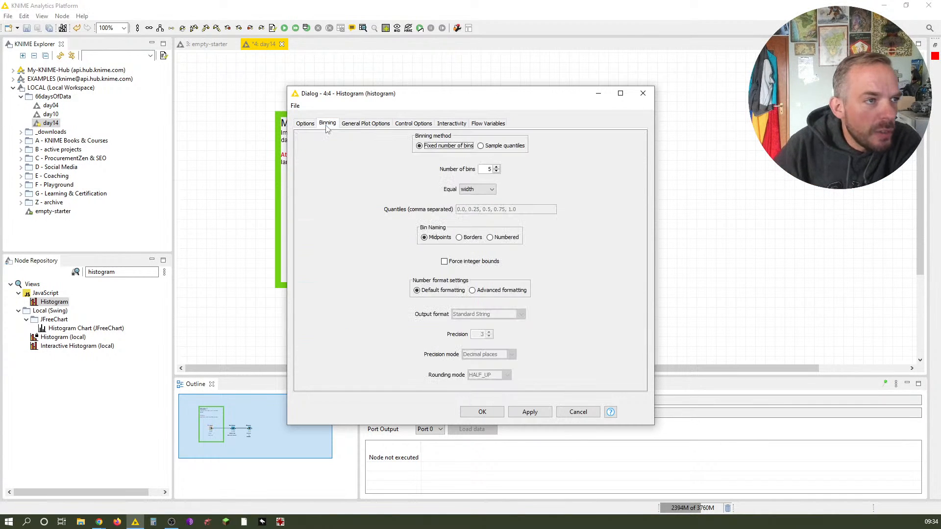
pyautogui.click(480, 146)
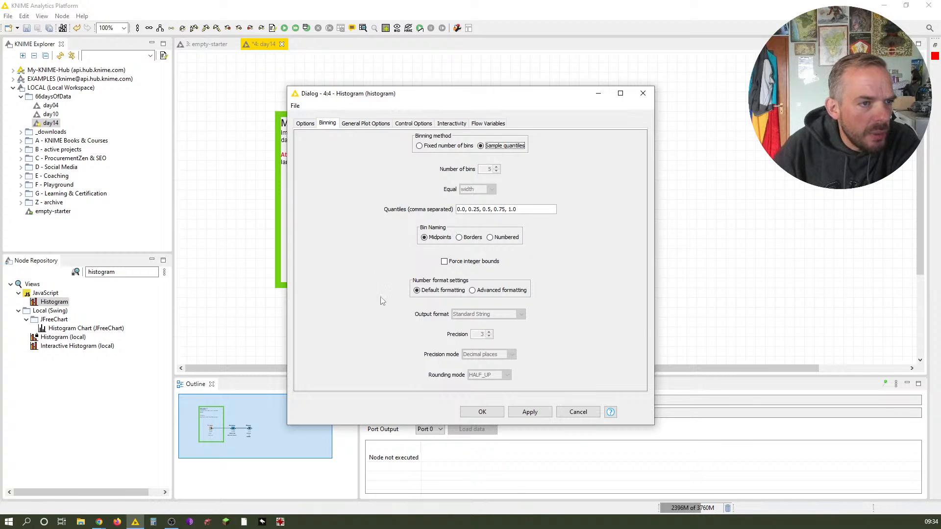
pyautogui.click(482, 412)
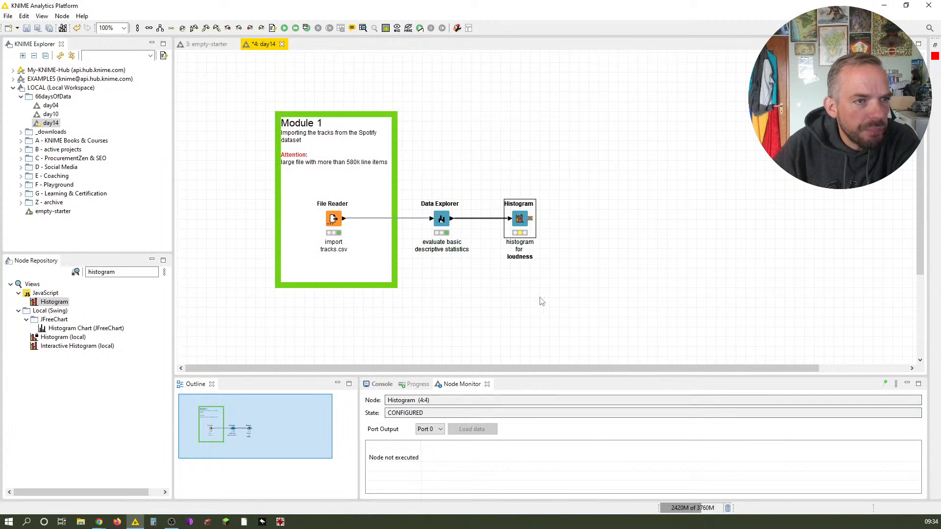
# Execute the Histogram node with its view open, inspect the counts of the loudness bins, and close the view.
pyautogui.rightClick(521, 222)
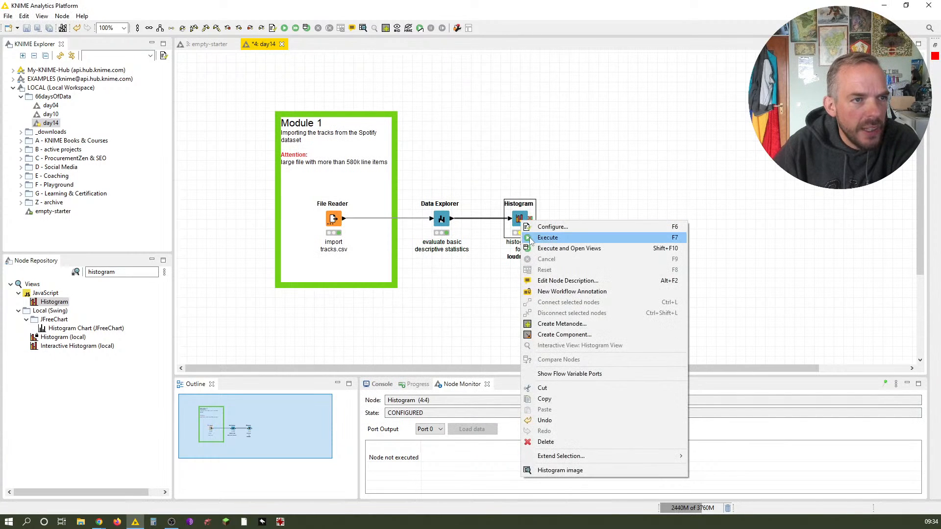
pyautogui.click(569, 248)
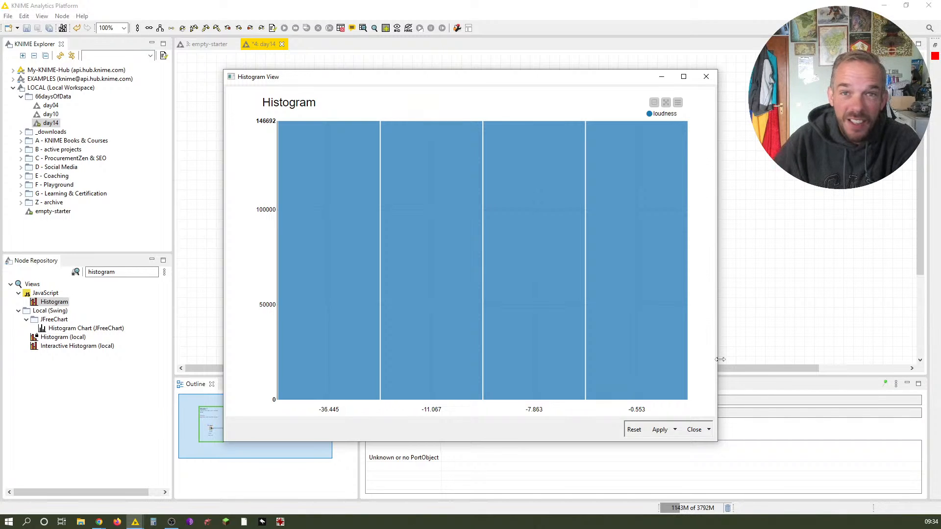
pyautogui.moveTo(681, 310)
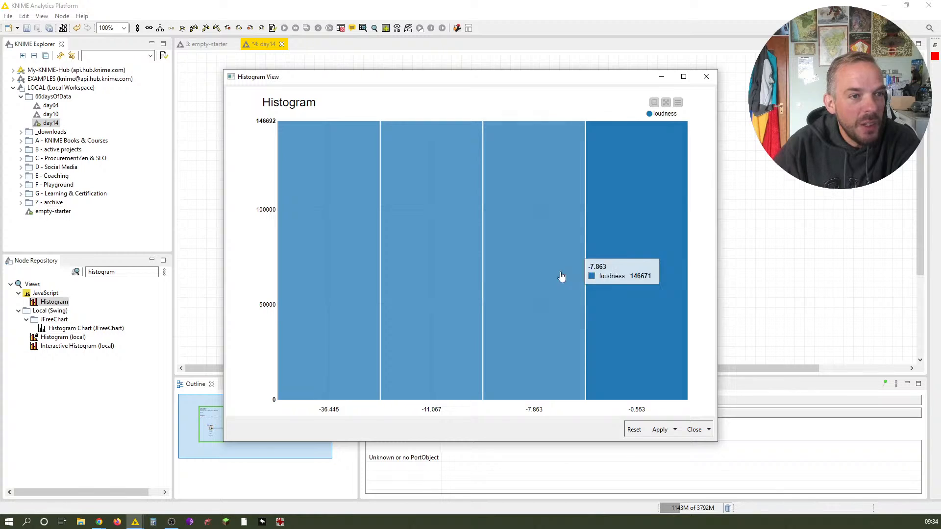
pyautogui.moveTo(328, 285)
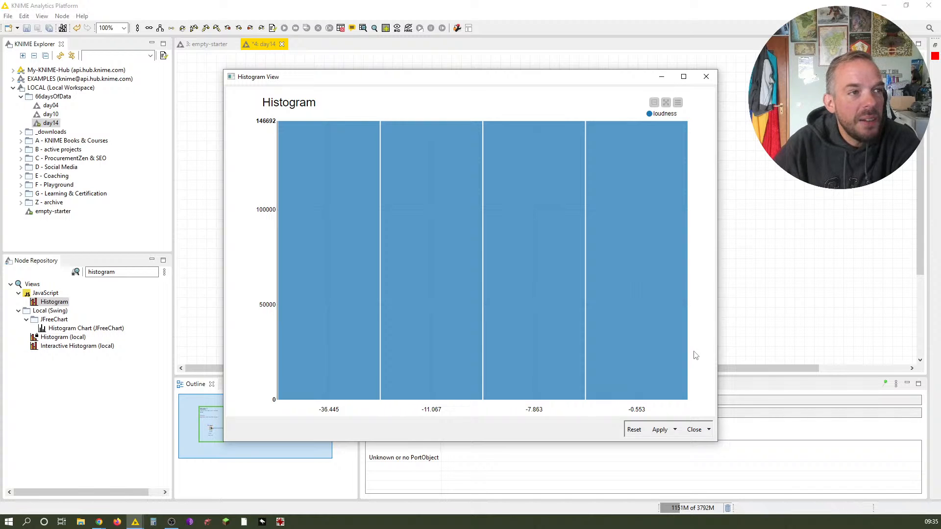
pyautogui.click(694, 430)
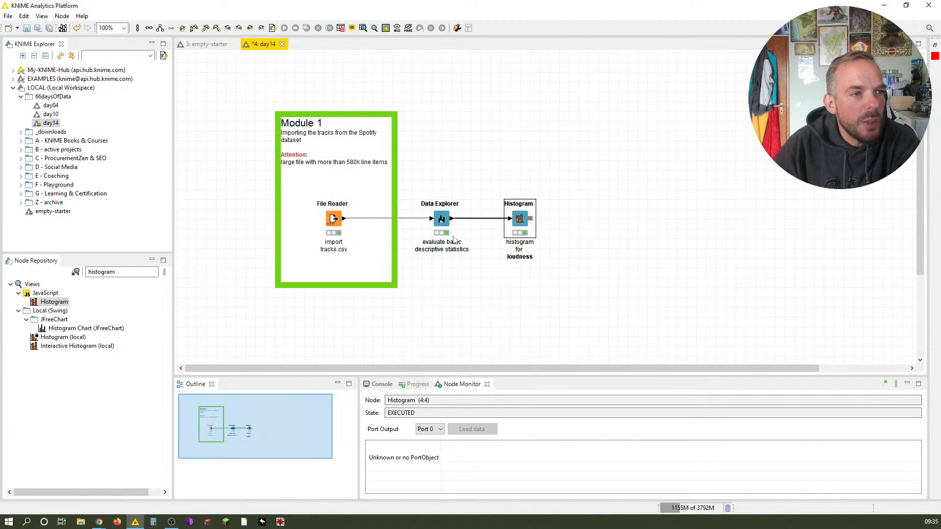
# Open the Data Explorer's interactive view, and look up how skewness values are interpreted in the Skewness and Kurtosis article in the browser.
pyautogui.rightClick(441, 219)
pyautogui.click(505, 344)
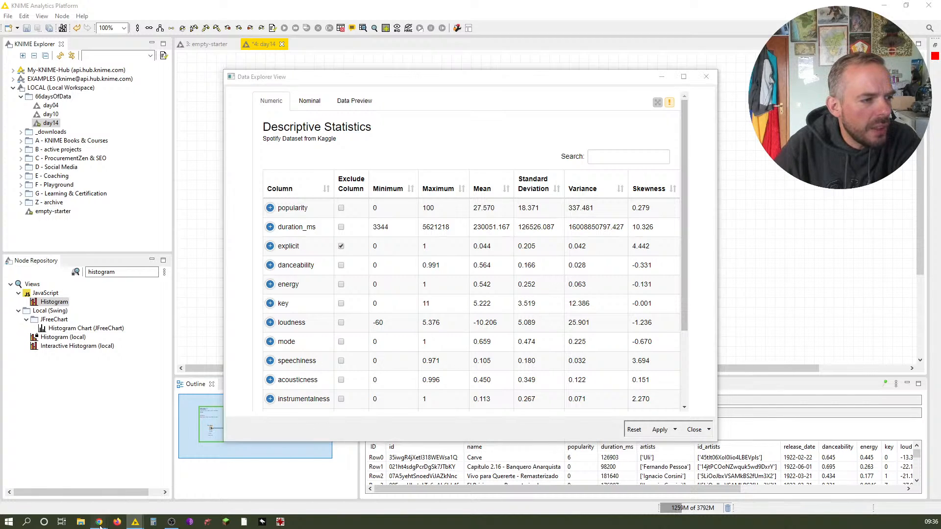
pyautogui.moveTo(99, 522)
pyautogui.click(131, 497)
pyautogui.click(160, 5)
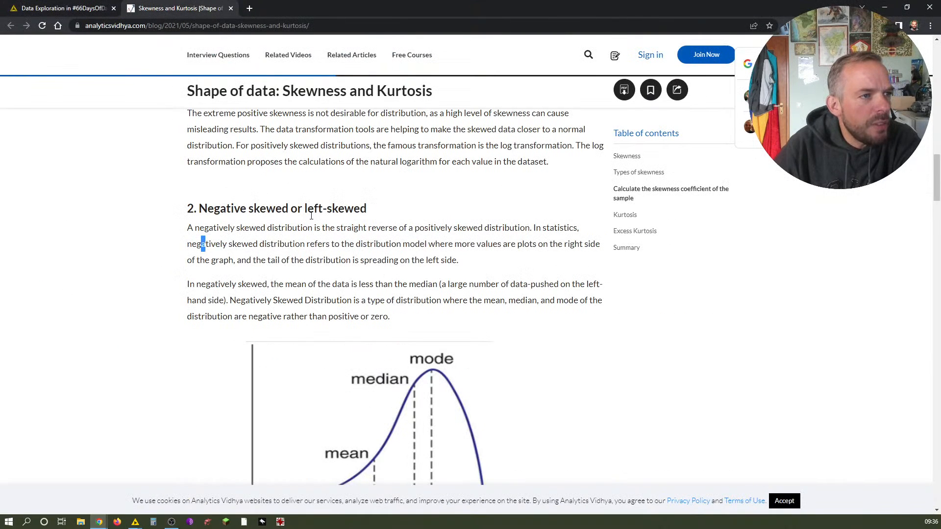
pyautogui.scroll(-6, 432, 228)
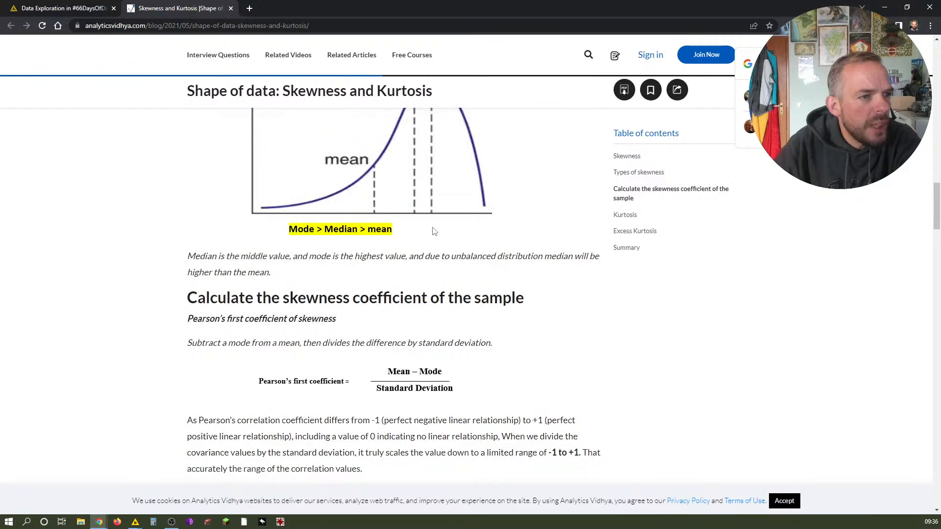
pyautogui.scroll(-8, 433, 232)
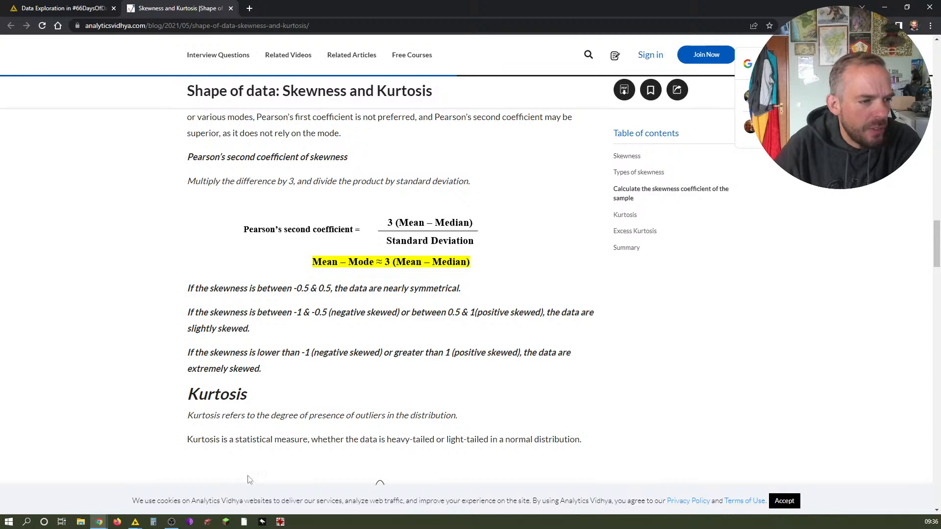
# Compare the loudness statistics in the Data Explorer View with the article's section on negatively skewed distributions, then close the view and return to the workflow.
pyautogui.click(135, 522)
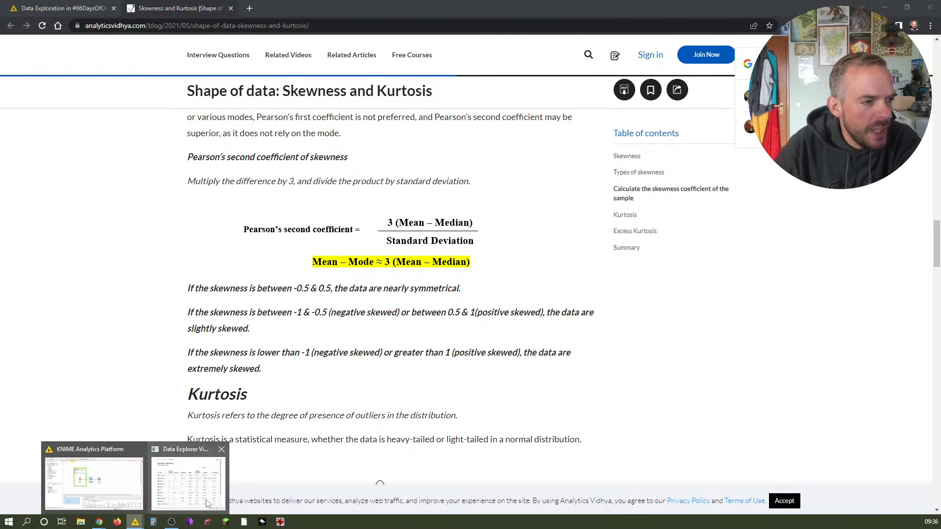
pyautogui.click(207, 503)
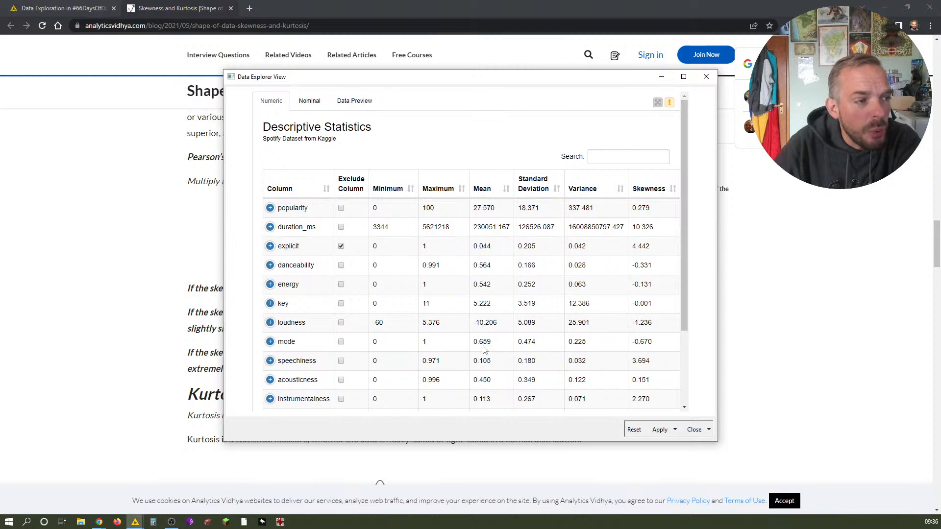
pyautogui.click(131, 386)
pyautogui.scroll(10, 133, 383)
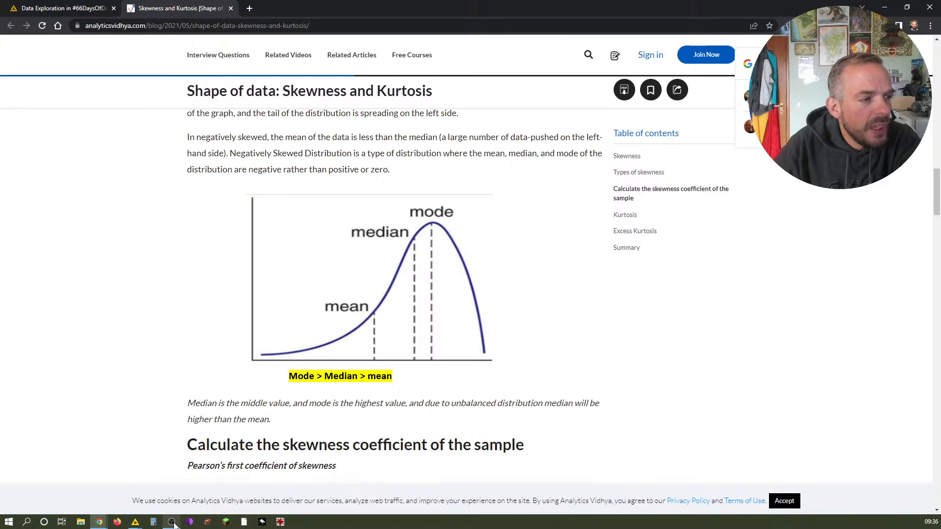
pyautogui.moveTo(136, 524)
pyautogui.click(177, 485)
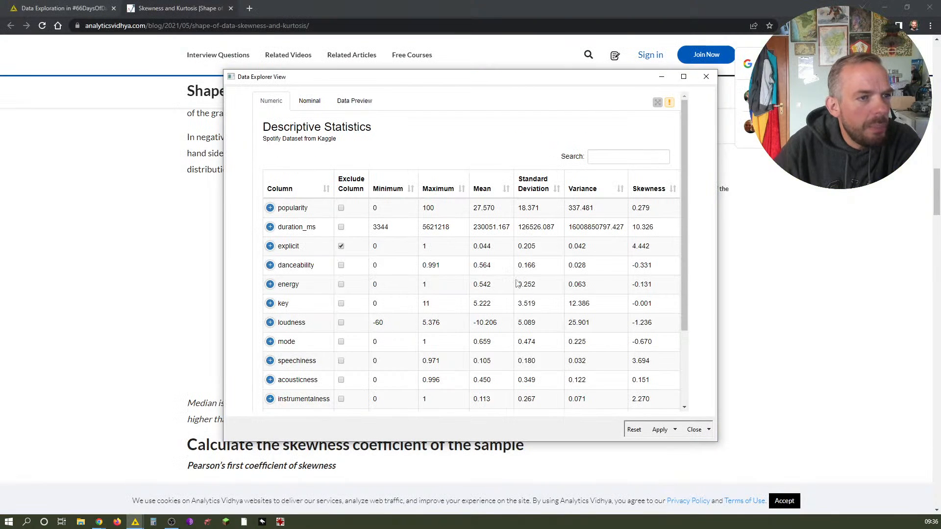
pyautogui.click(695, 431)
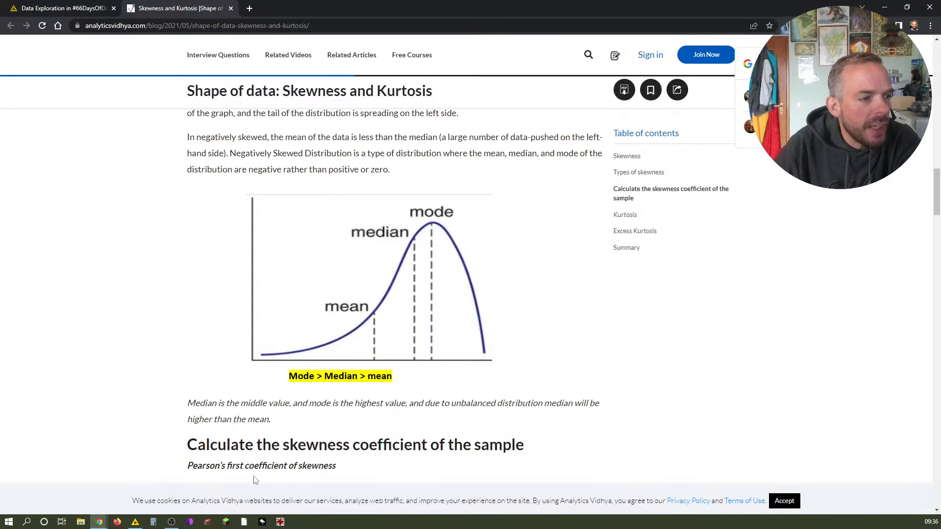
pyautogui.click(136, 522)
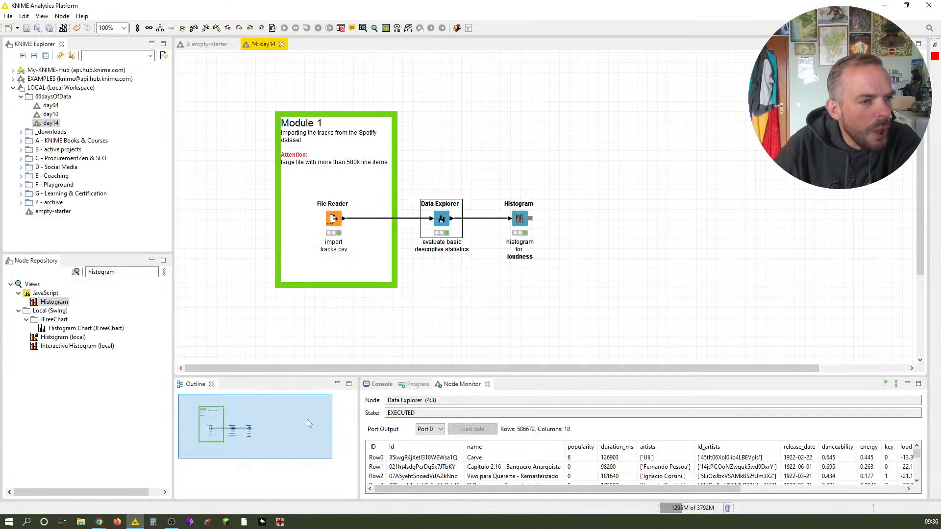
pyautogui.click(553, 327)
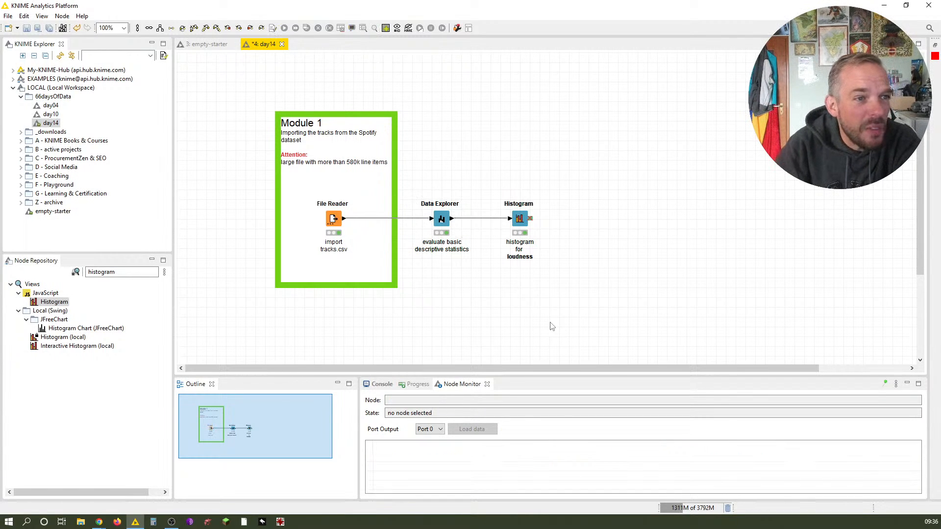
# Set the Histogram node's binning to a fixed number of 5 bins of equal width and accept the configuration.
pyautogui.doubleClick(519, 218)
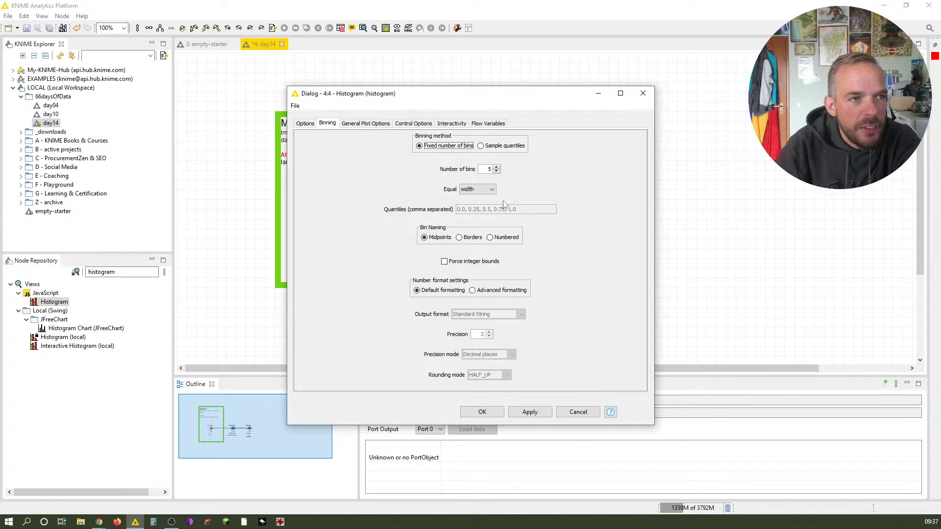
pyautogui.click(471, 191)
pyautogui.click(470, 199)
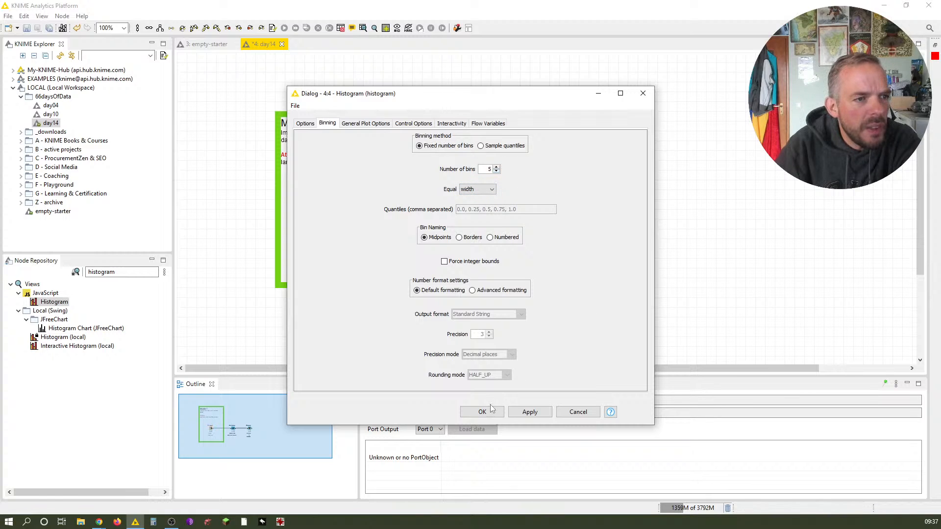
pyautogui.click(475, 412)
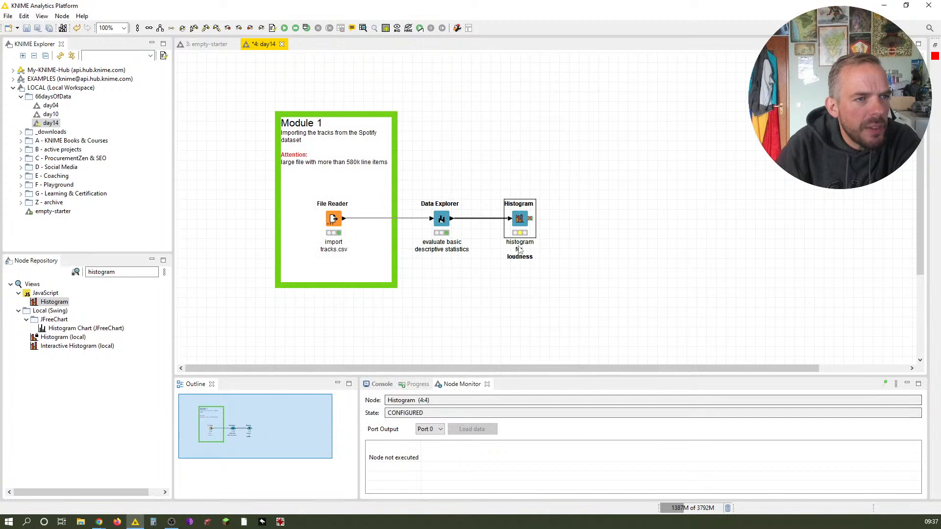
# Execute the Histogram node with its view open, inspect the counts of the five equal-width loudness bins, and close the view.
pyautogui.rightClick(520, 221)
pyautogui.click(535, 250)
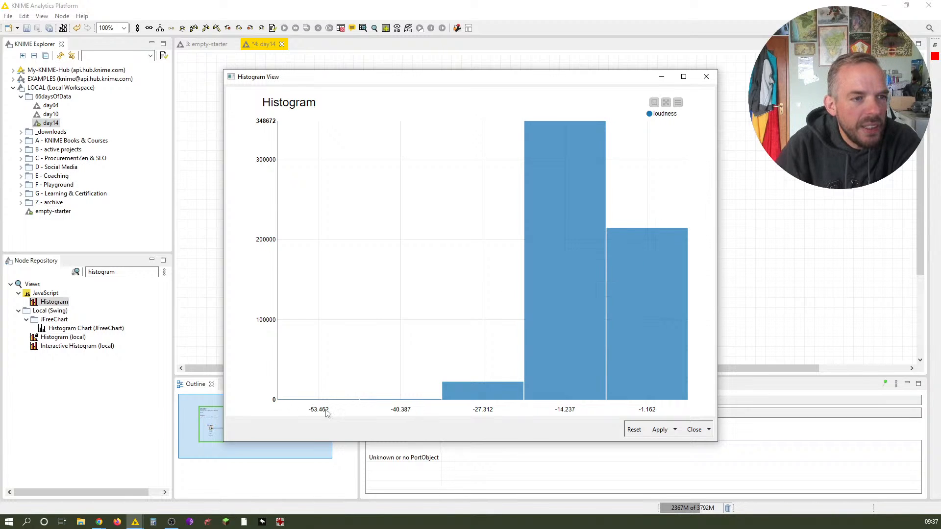
pyautogui.moveTo(580, 287)
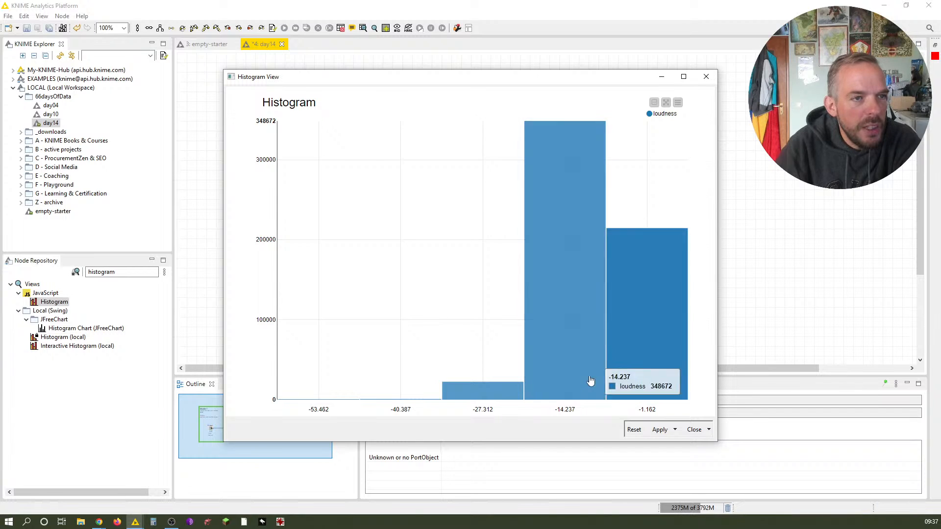
pyautogui.moveTo(674, 359)
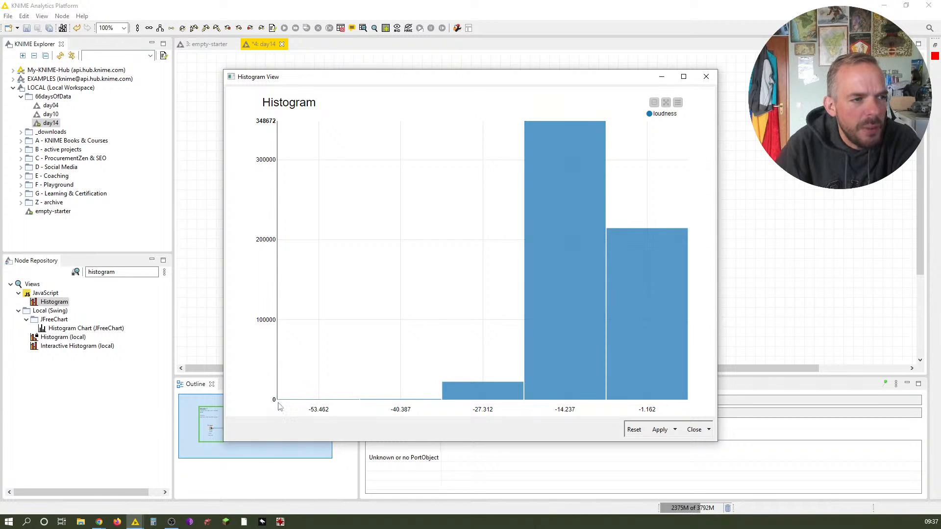
pyautogui.moveTo(280, 404)
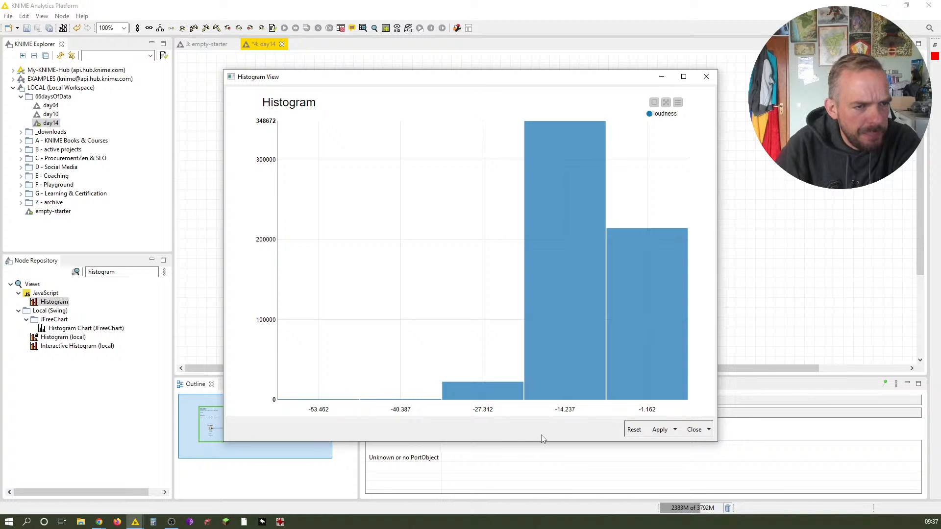
pyautogui.moveTo(563, 385)
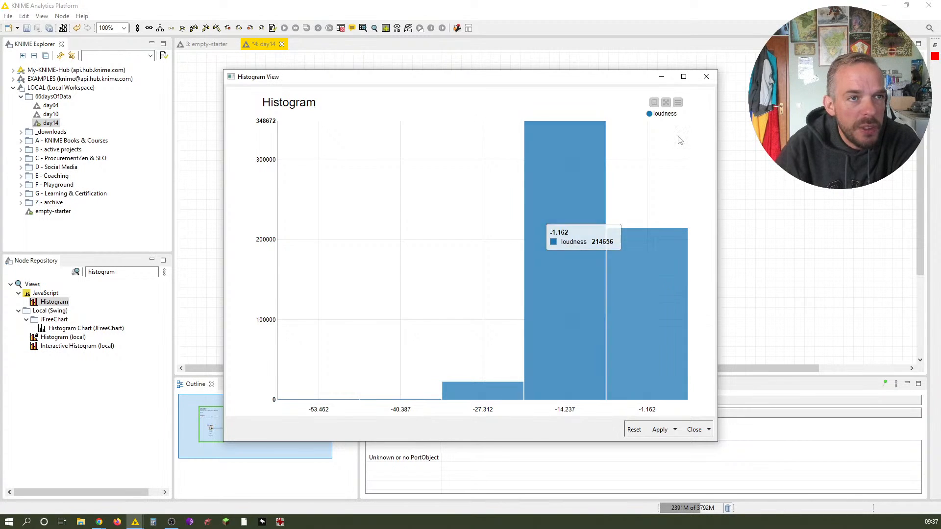
pyautogui.click(707, 76)
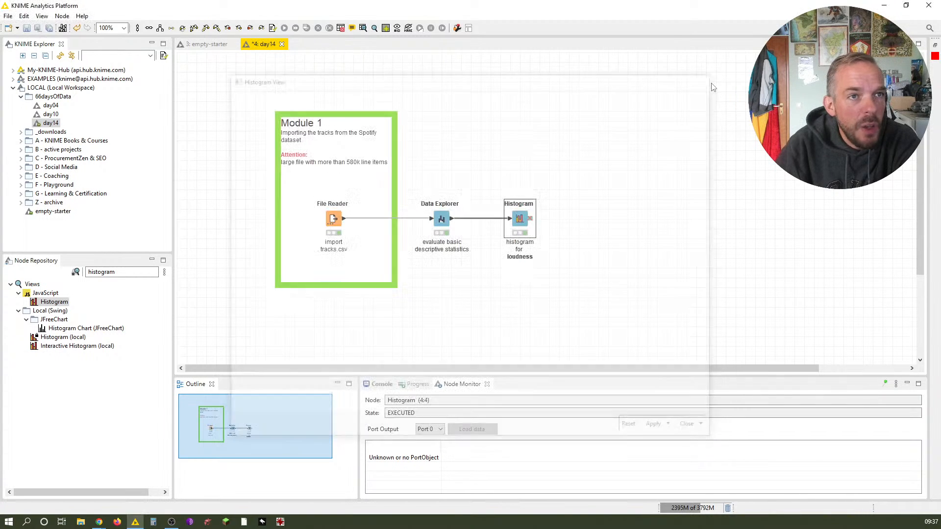
# Set the Histogram node's number of bins to 10 and accept the configuration.
pyautogui.doubleClick(519, 219)
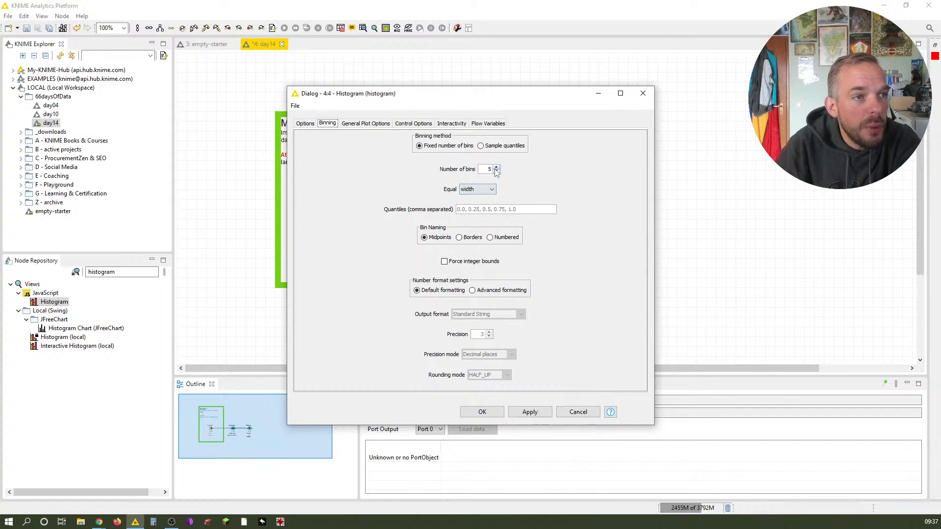
pyautogui.click(495, 167)
pyautogui.click(496, 167)
pyautogui.click(495, 167)
pyautogui.click(496, 167)
pyautogui.click(496, 168)
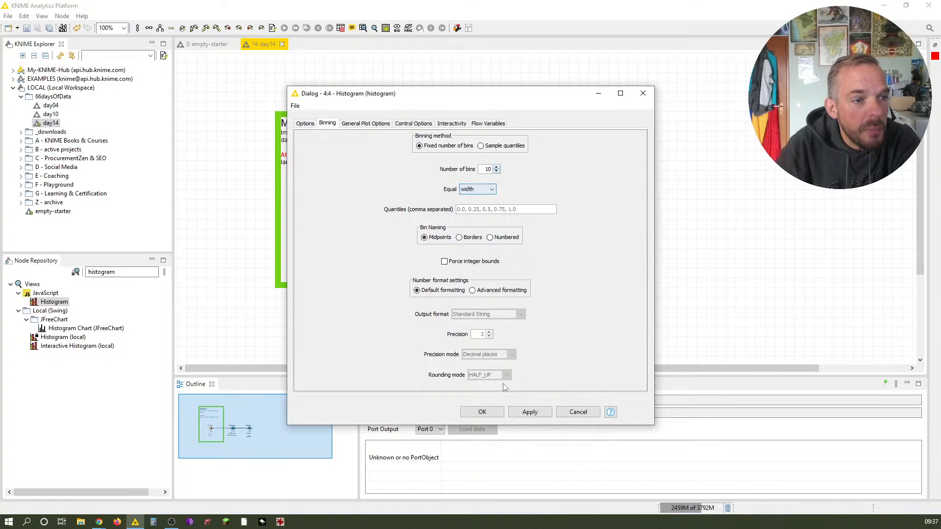
pyautogui.click(470, 413)
# Execute the Histogram node with its view open, examine the loudness distribution across ten bins, and close the view.
pyautogui.rightClick(520, 217)
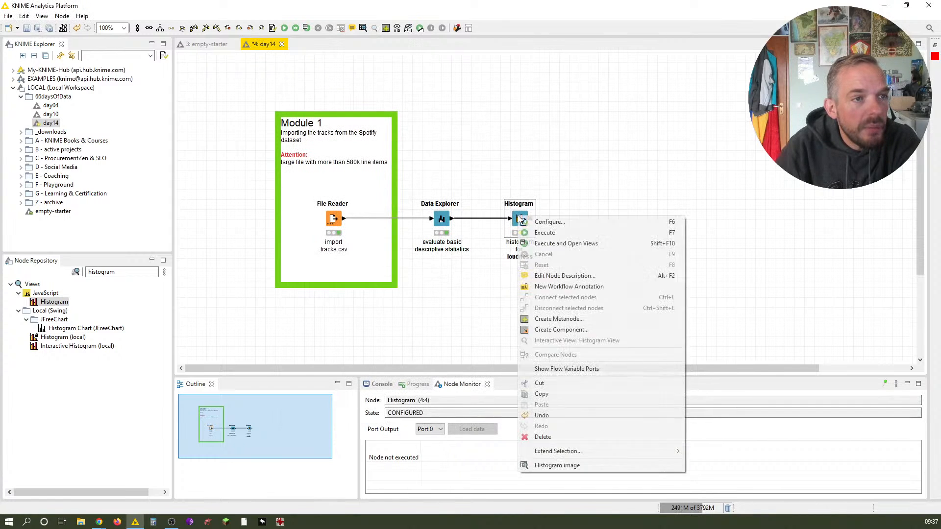
pyautogui.click(535, 245)
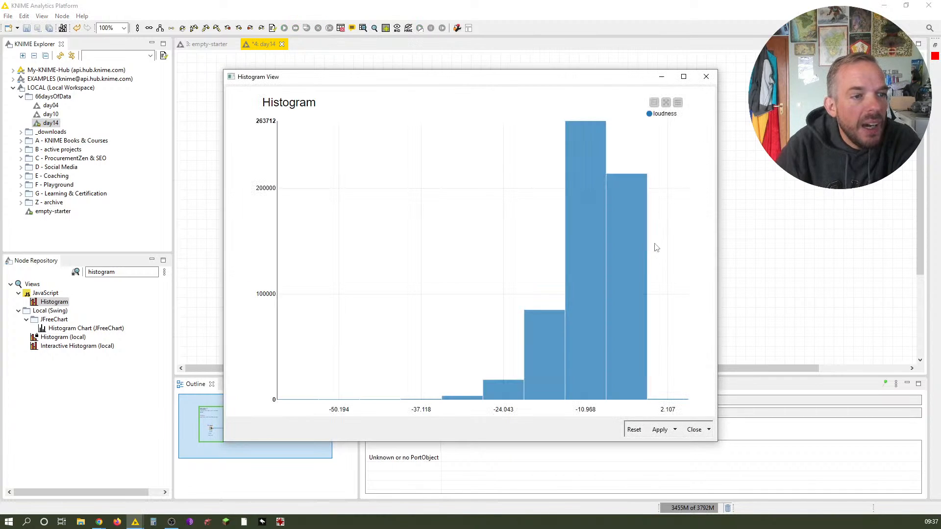
pyautogui.moveTo(599, 321)
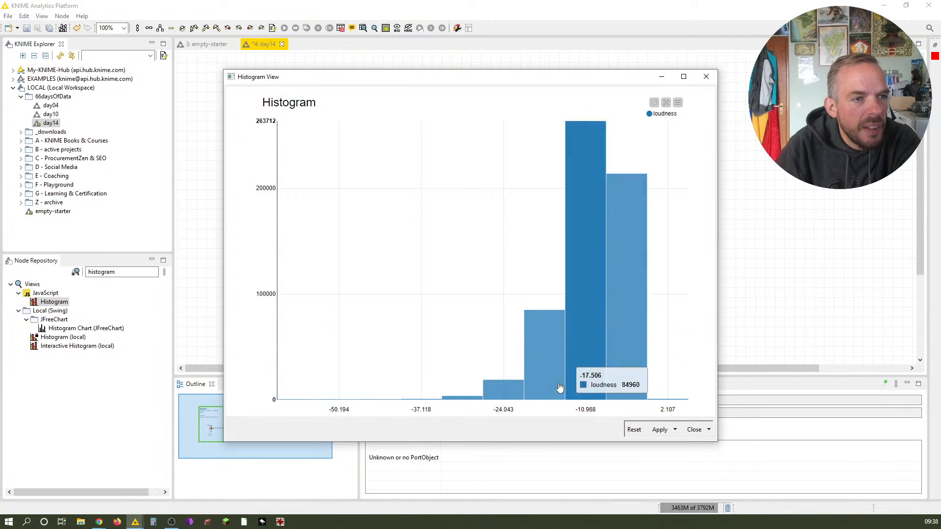
pyautogui.click(706, 77)
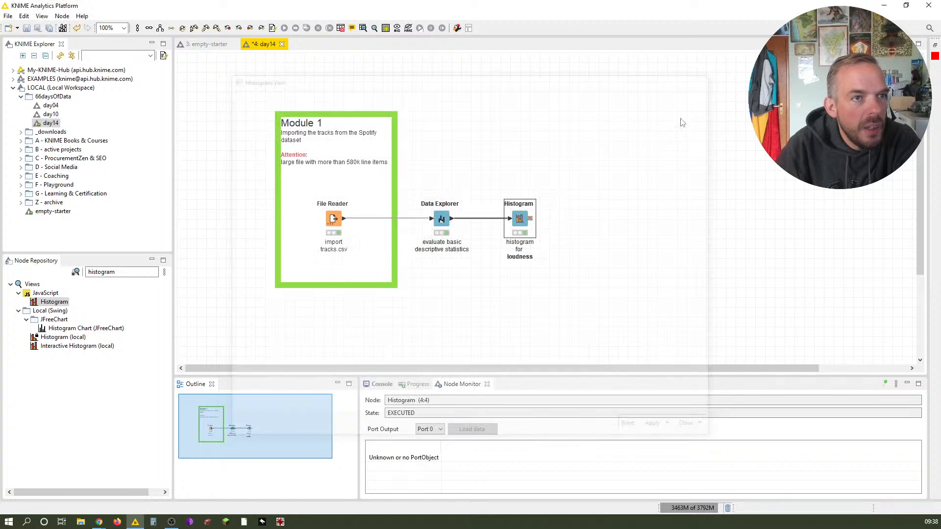
# Set the Histogram node's number of bins to 20 and execute the node with its view open.
pyautogui.doubleClick(522, 217)
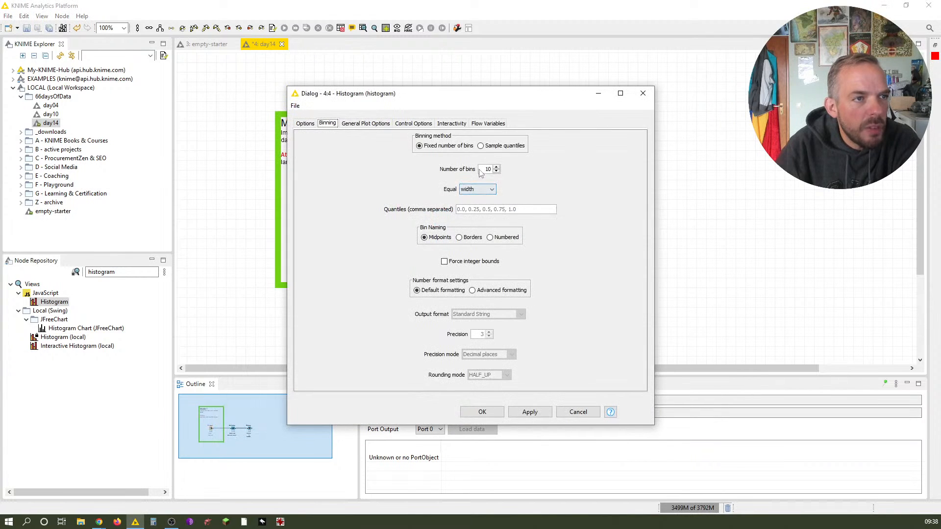
pyautogui.moveTo(482, 169); pyautogui.dragTo(506, 171)
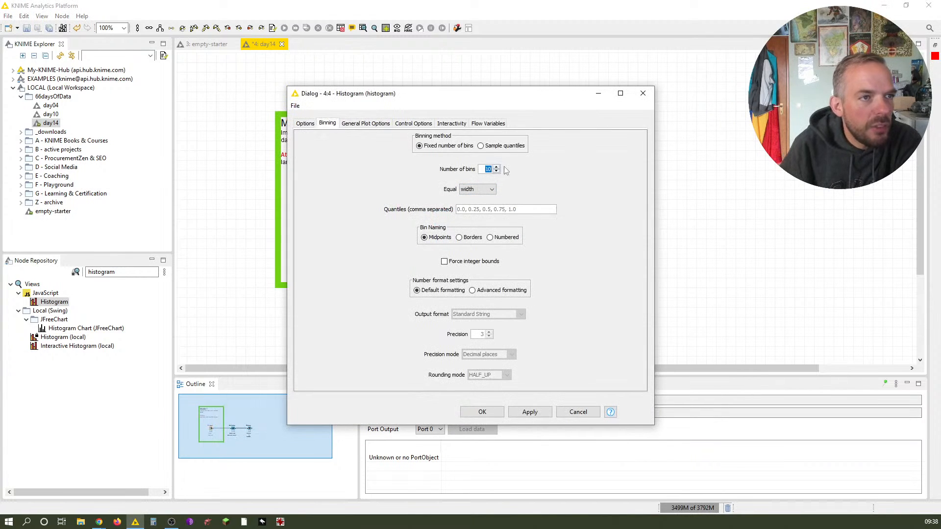
pyautogui.write('20')
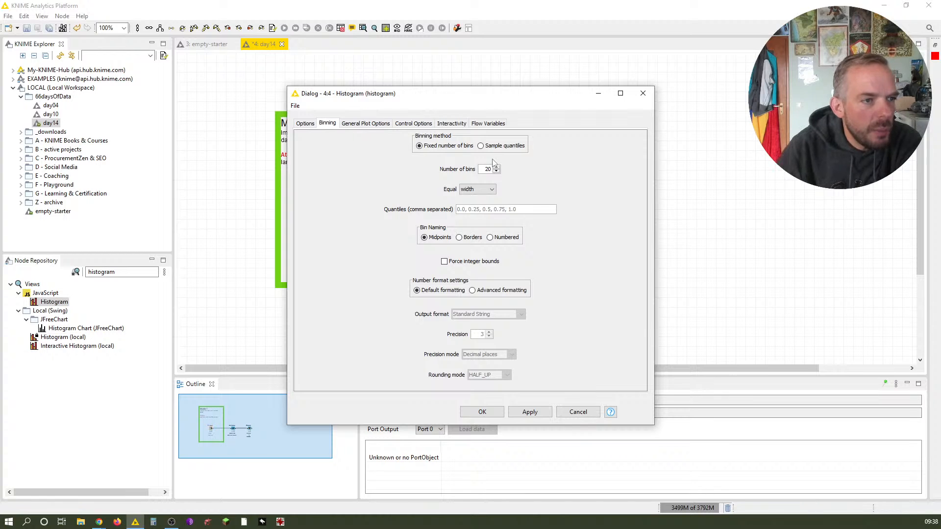
pyautogui.click(483, 412)
pyautogui.rightClick(522, 220)
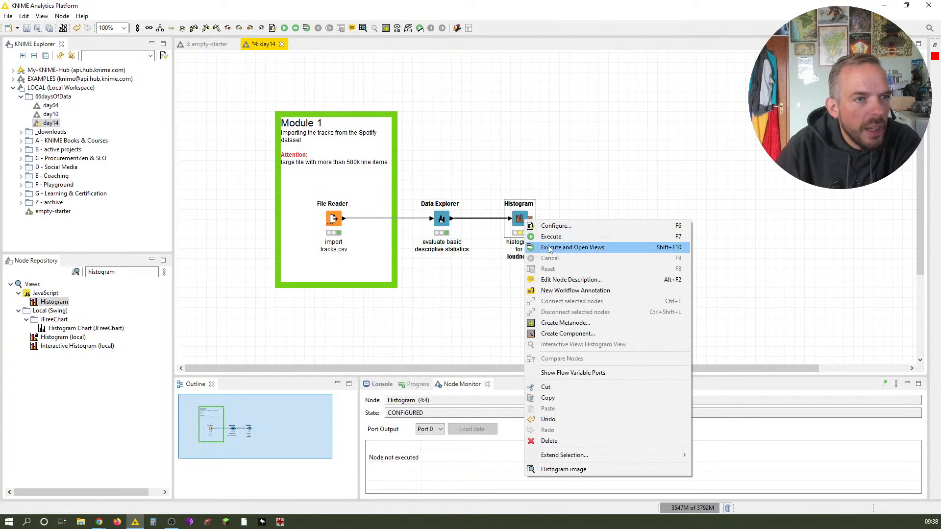
pyautogui.click(549, 249)
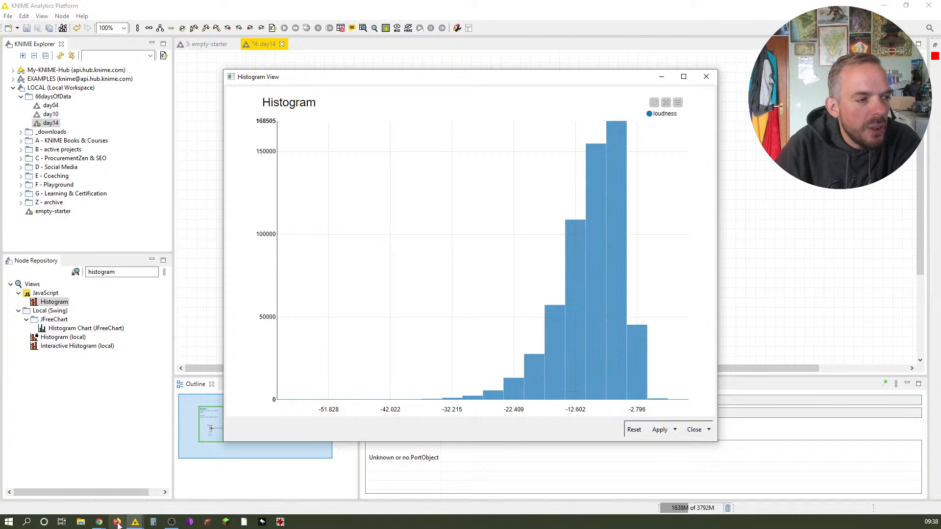
# Compare the loudness histogram with the negatively skewed curve in the browser article and reread the Day 14 question on quantile bins.
pyautogui.moveTo(99, 523)
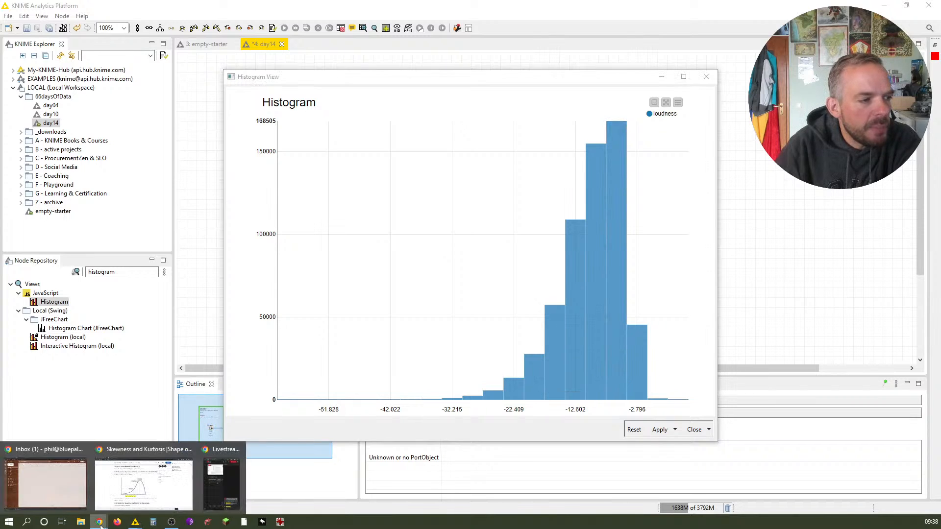
pyautogui.click(120, 488)
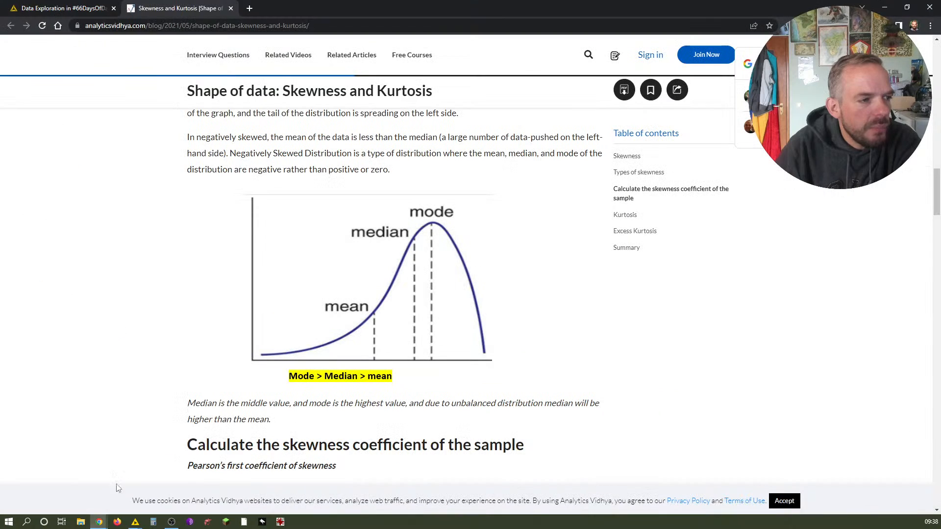
pyautogui.click(85, 10)
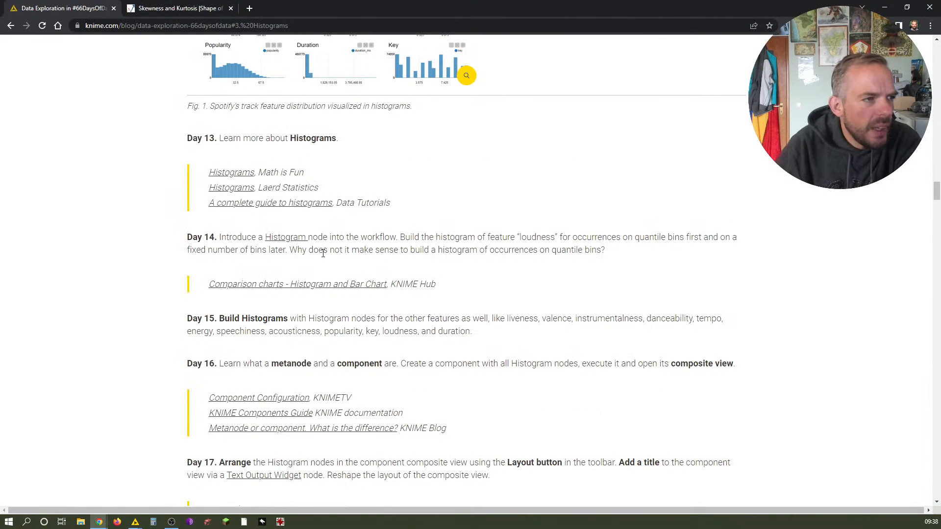